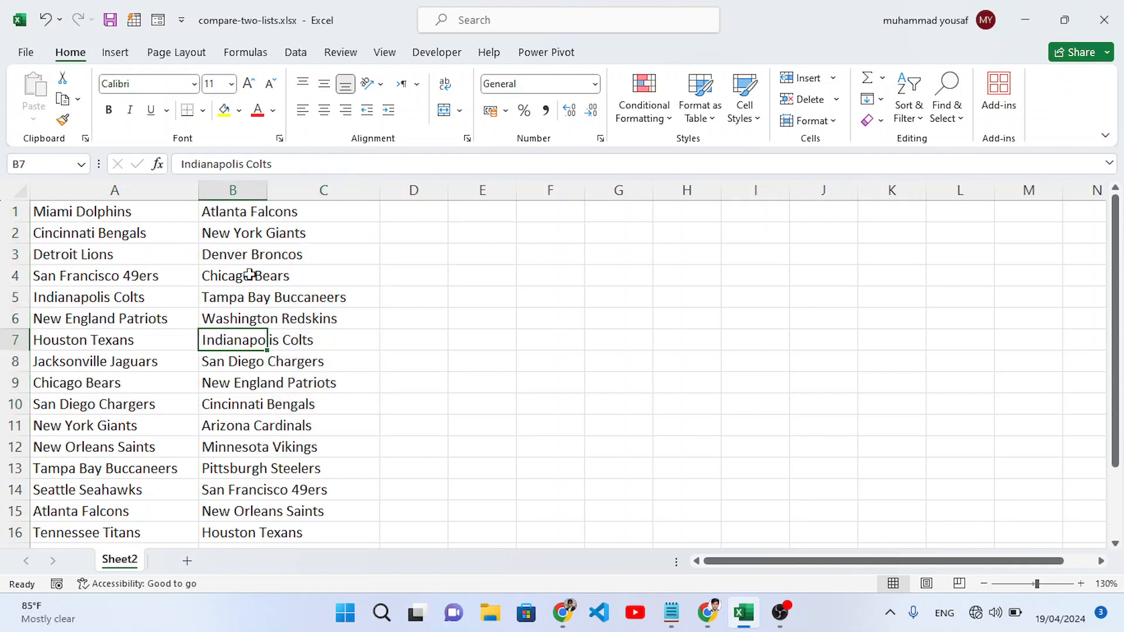
# Widen column B so the full team names fit, and look over both team lists
pyautogui.moveTo(267, 190); pyautogui.dragTo(379, 225)
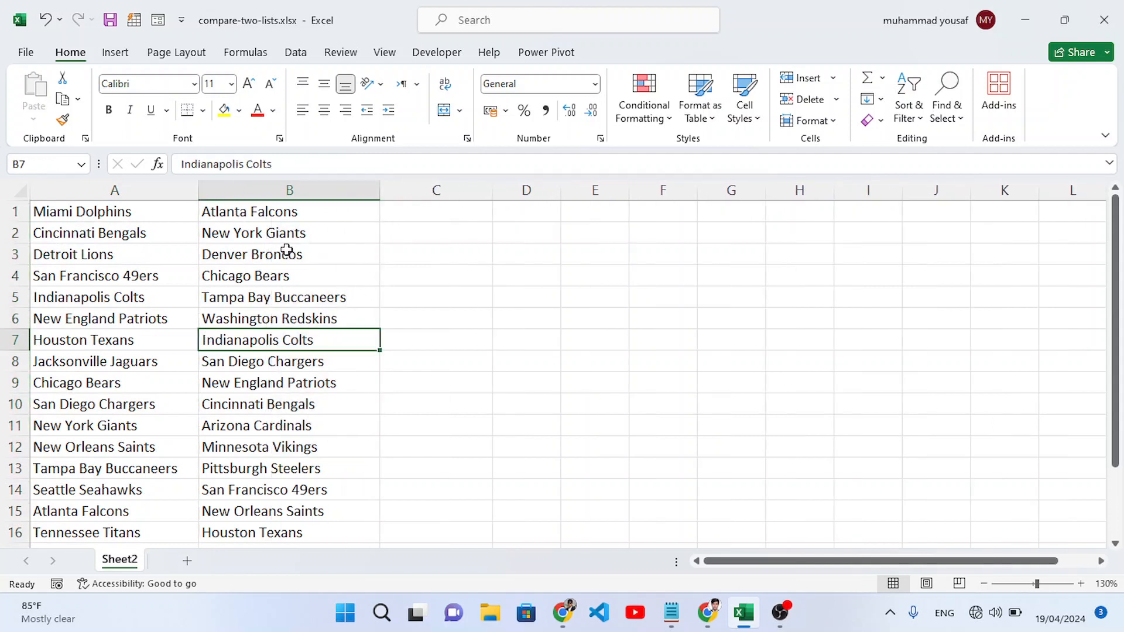
pyautogui.moveTo(138, 210); pyautogui.dragTo(149, 468)
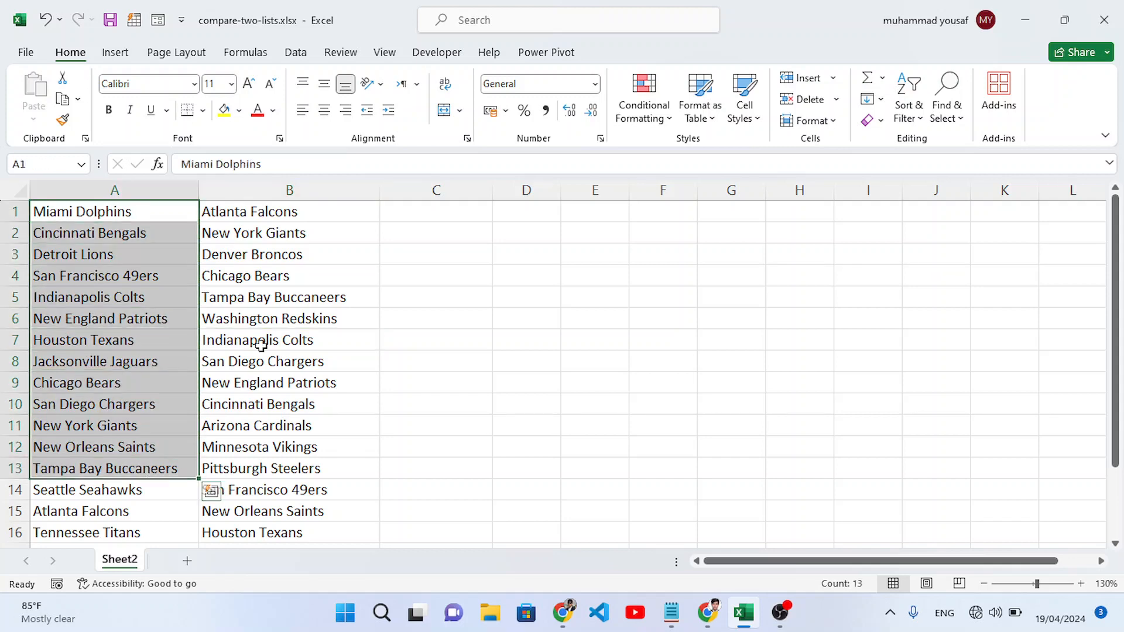
pyautogui.moveTo(275, 210); pyautogui.dragTo(275, 466)
pyautogui.click(275, 402)
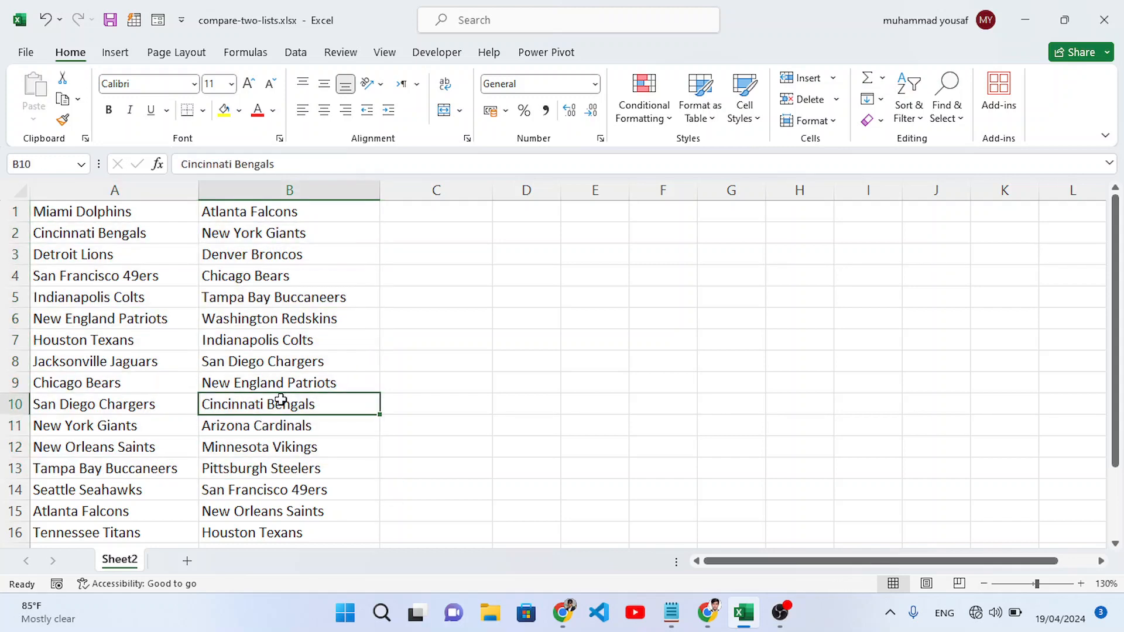
pyautogui.scroll(-1, 104, 257)
pyautogui.scroll(1, 104, 257)
# Name the range A1:A18, holding the first team list, as firstList
pyautogui.moveTo(118, 215); pyautogui.dragTo(130, 468)
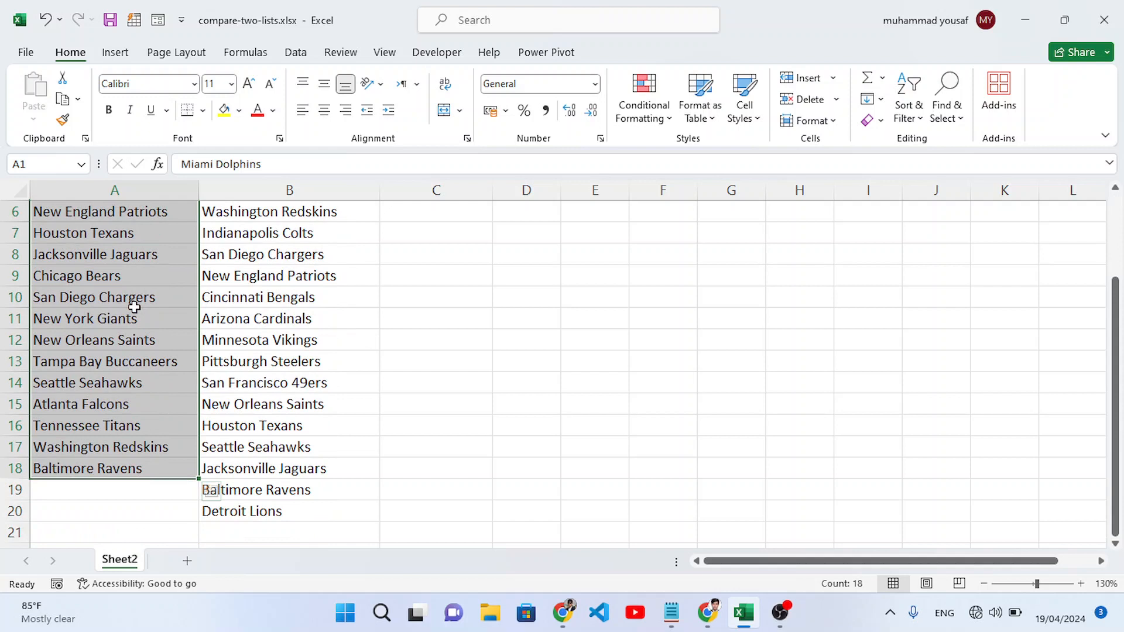
pyautogui.click(45, 163)
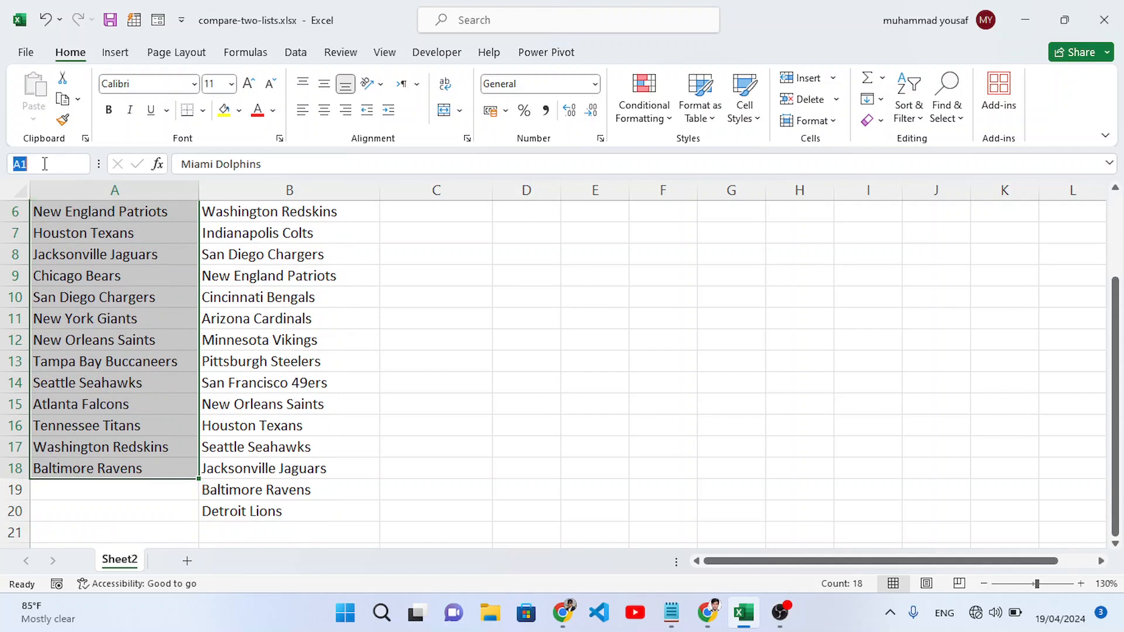
pyautogui.write('firstList')
pyautogui.press('Return')
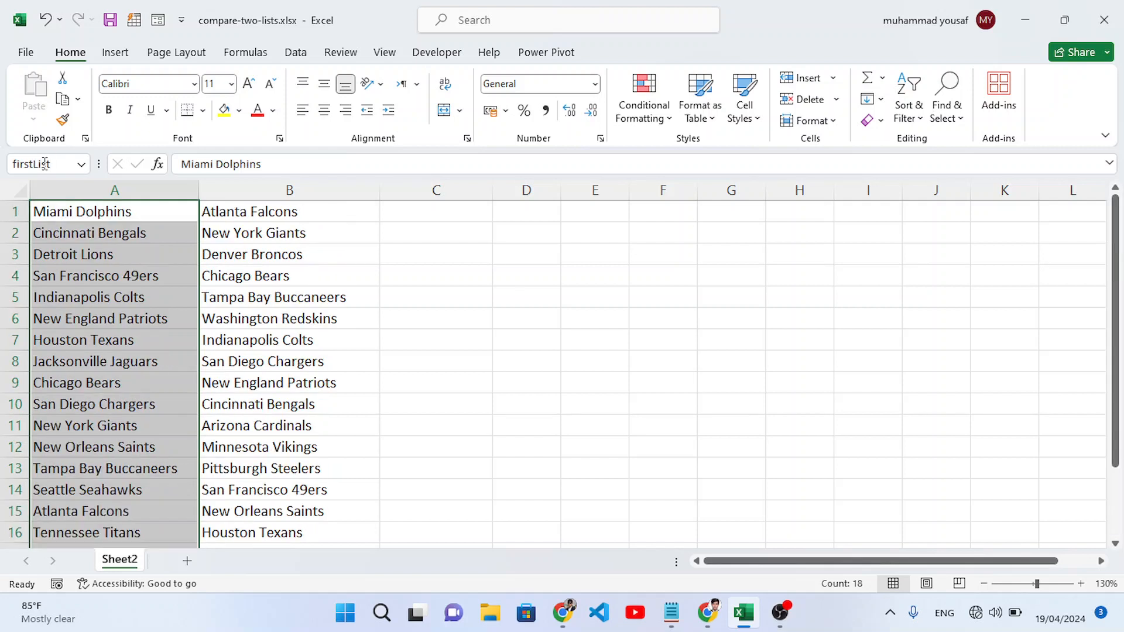
# Name the range B1:B20, holding the second team list, as secondList
pyautogui.click(271, 253)
pyautogui.moveTo(271, 213); pyautogui.dragTo(294, 318)
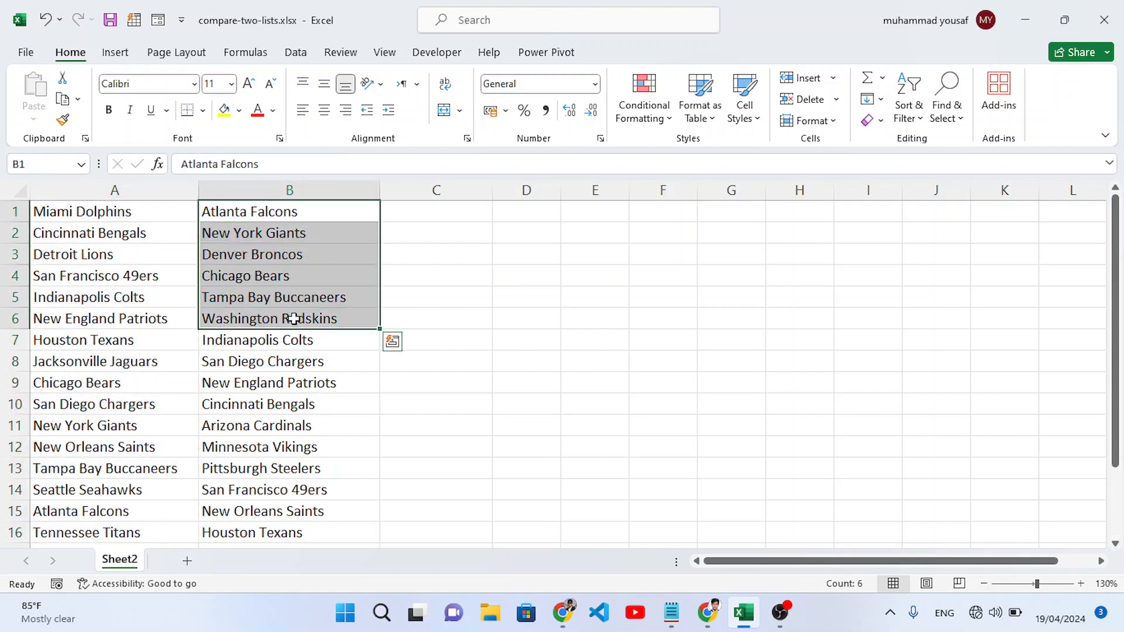
pyautogui.moveTo(283, 211); pyautogui.dragTo(294, 515)
pyautogui.click(61, 168)
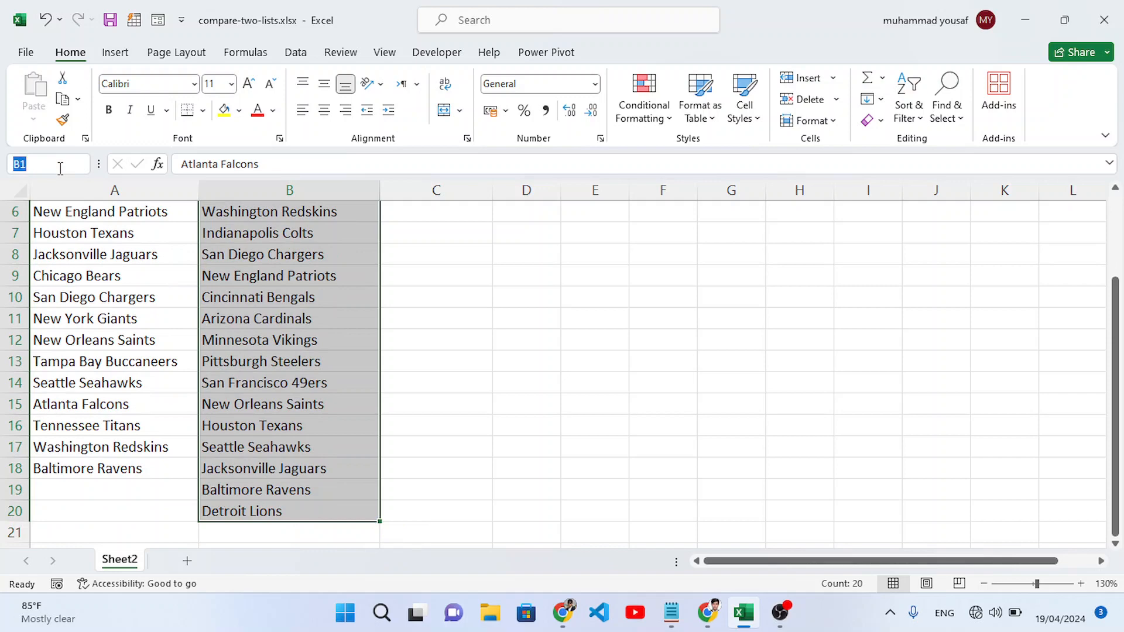
pyautogui.write('secondList')
pyautogui.press('Return')
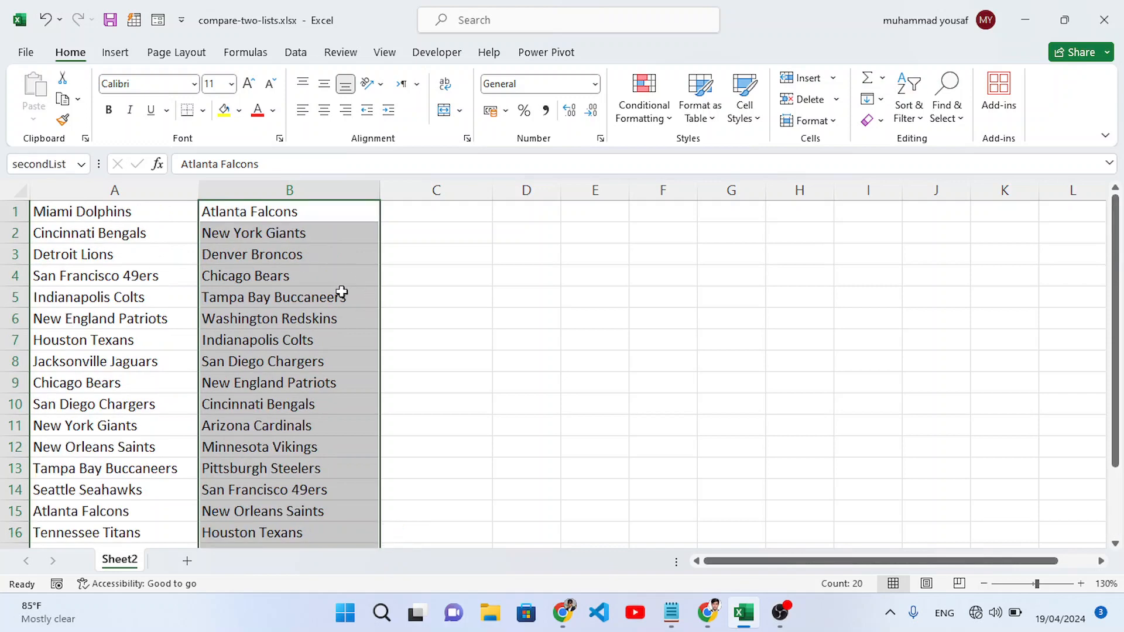
# Start a formula-based conditional formatting rule for A1:A18 with the formula =COUNTIF(secondList,A1)=0
pyautogui.click(316, 278)
pyautogui.click(158, 210)
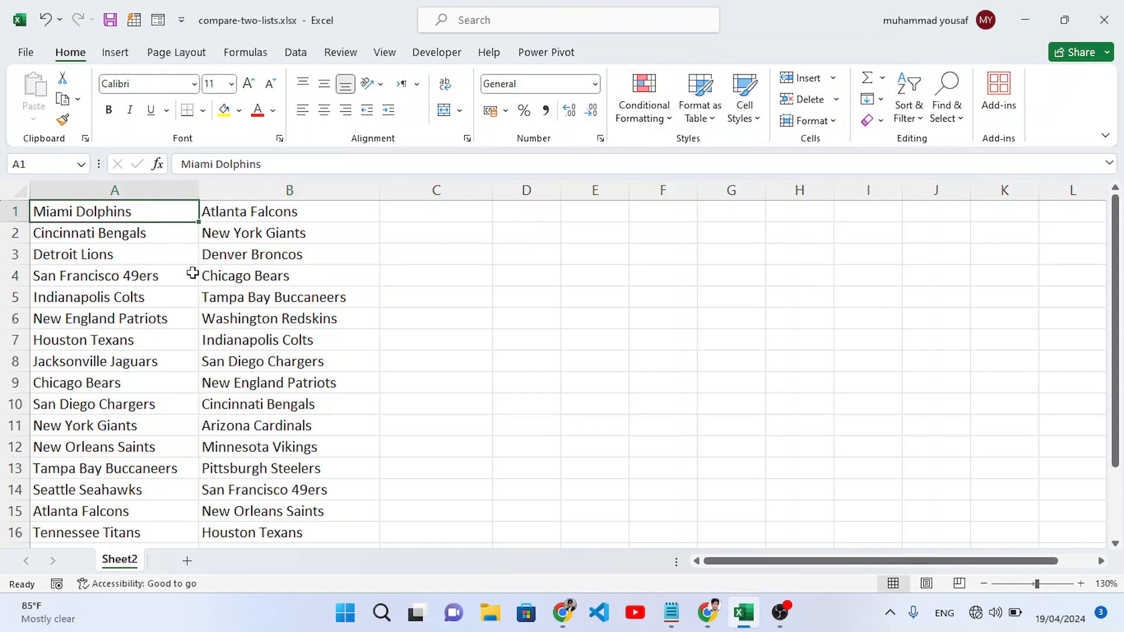
pyautogui.moveTo(100, 213); pyautogui.dragTo(139, 484)
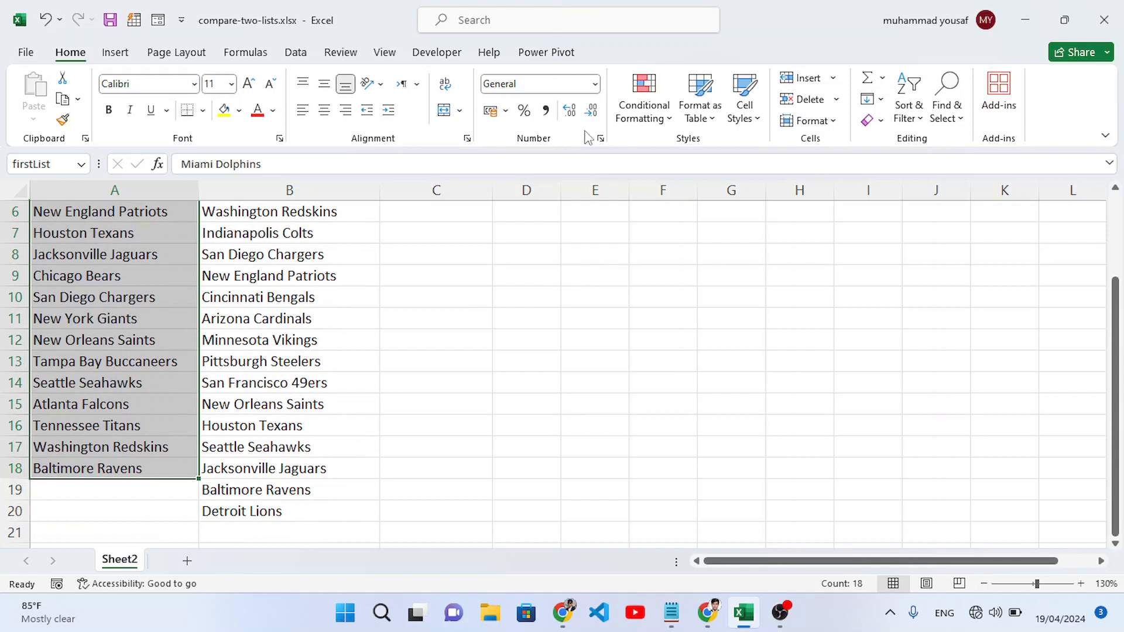
pyautogui.click(658, 124)
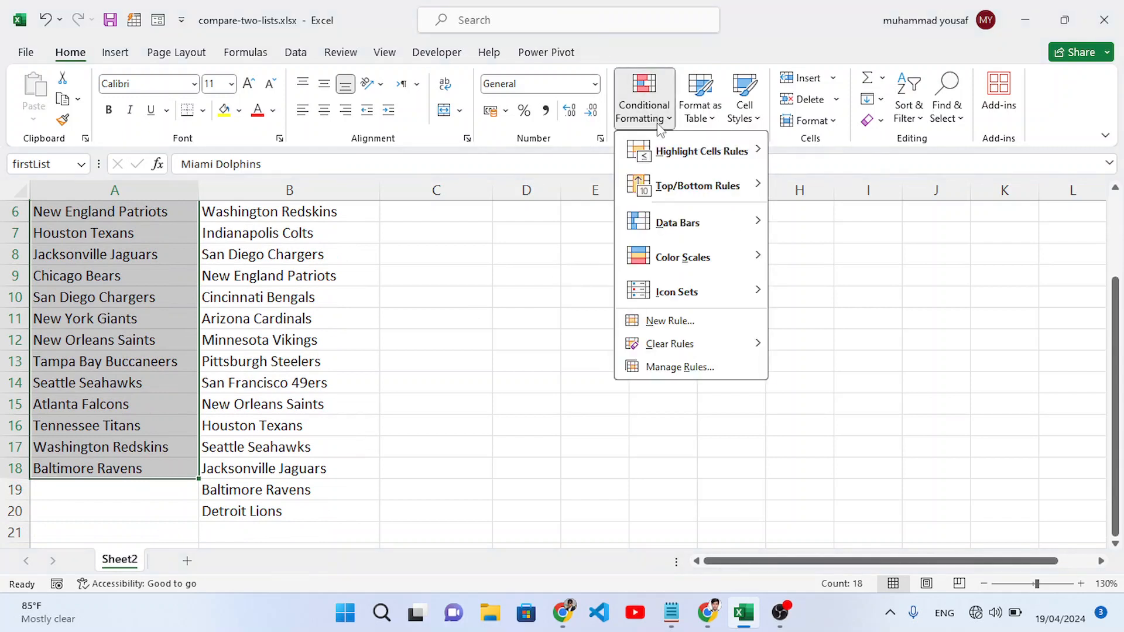
pyautogui.click(671, 322)
pyautogui.moveTo(503, 151); pyautogui.dragTo(489, 169)
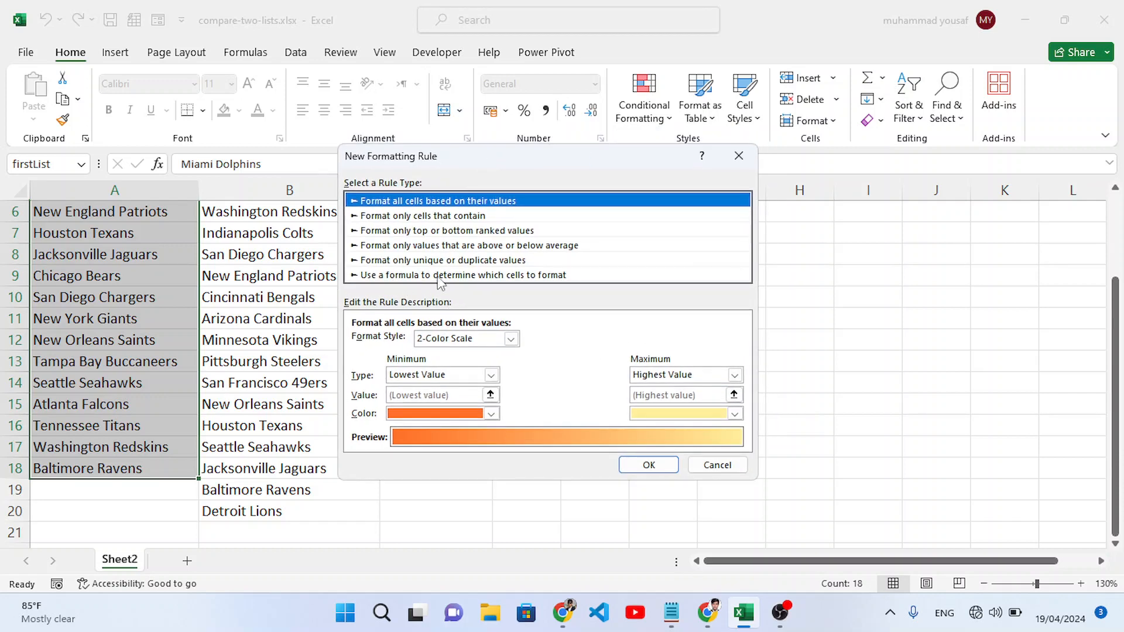
pyautogui.click(482, 276)
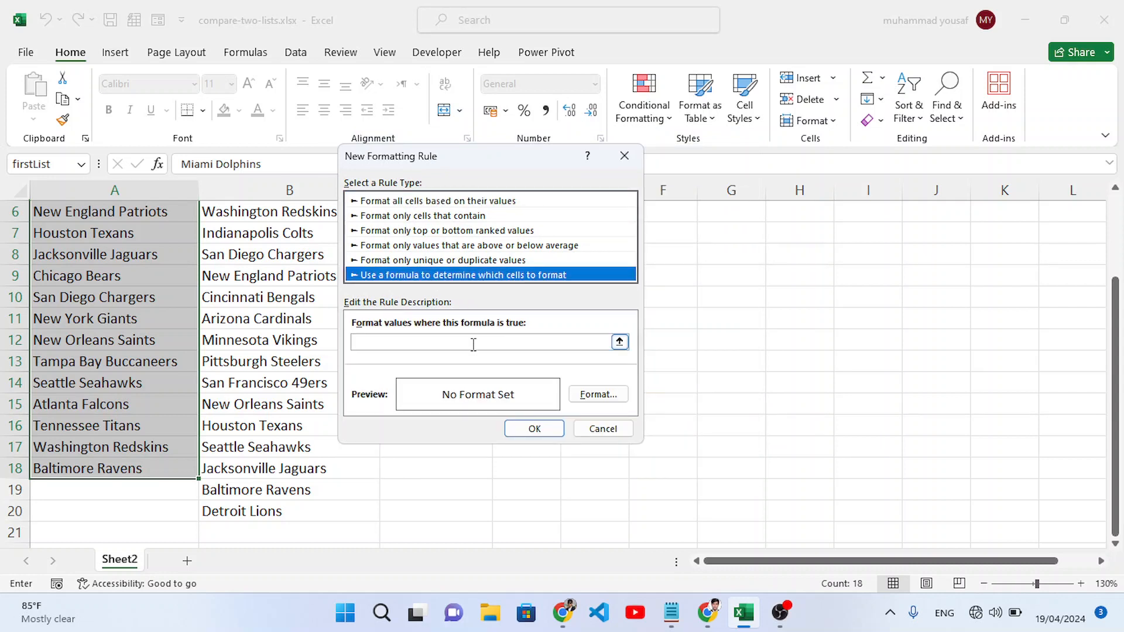
pyautogui.click(426, 342)
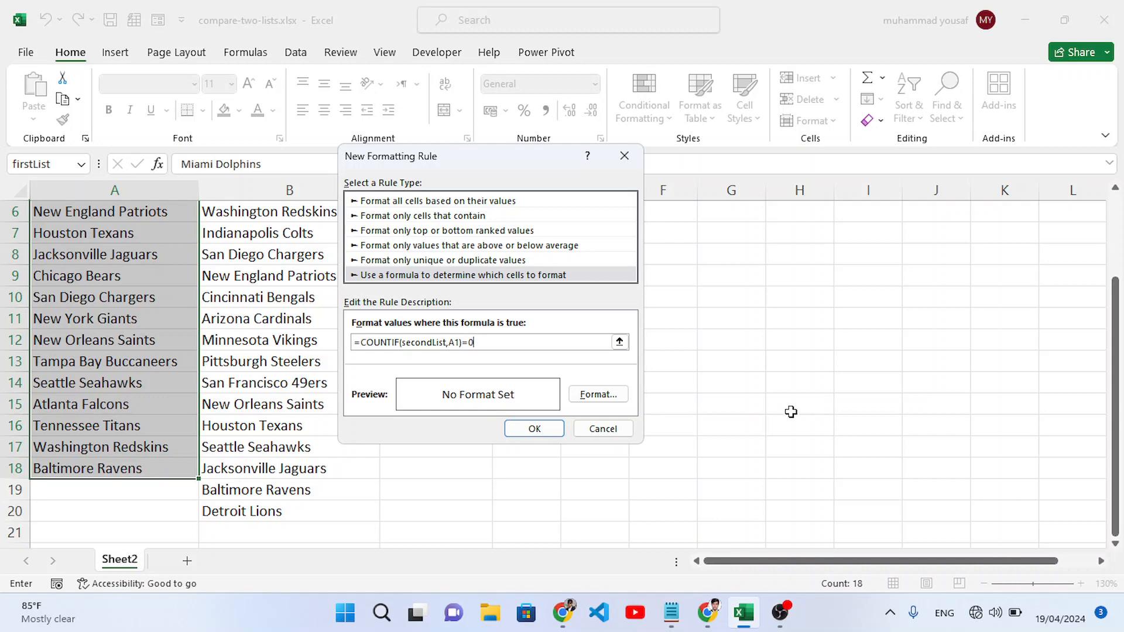
pyautogui.scroll(2, 193, 314)
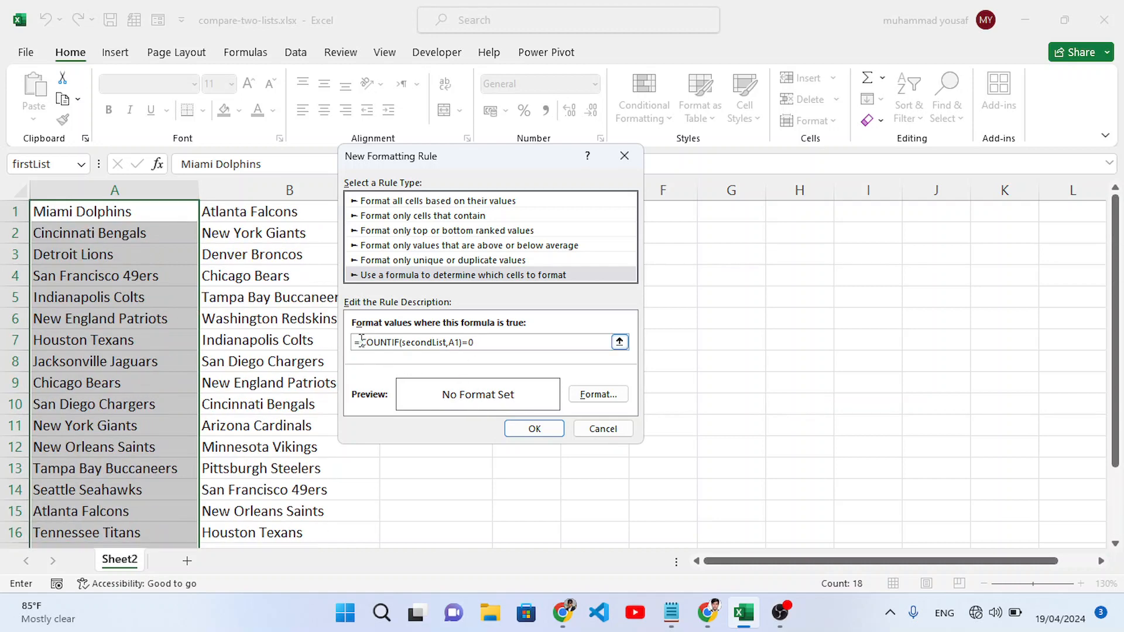
pyautogui.moveTo(359, 342); pyautogui.dragTo(394, 343)
pyautogui.click(413, 342)
pyautogui.click(515, 342)
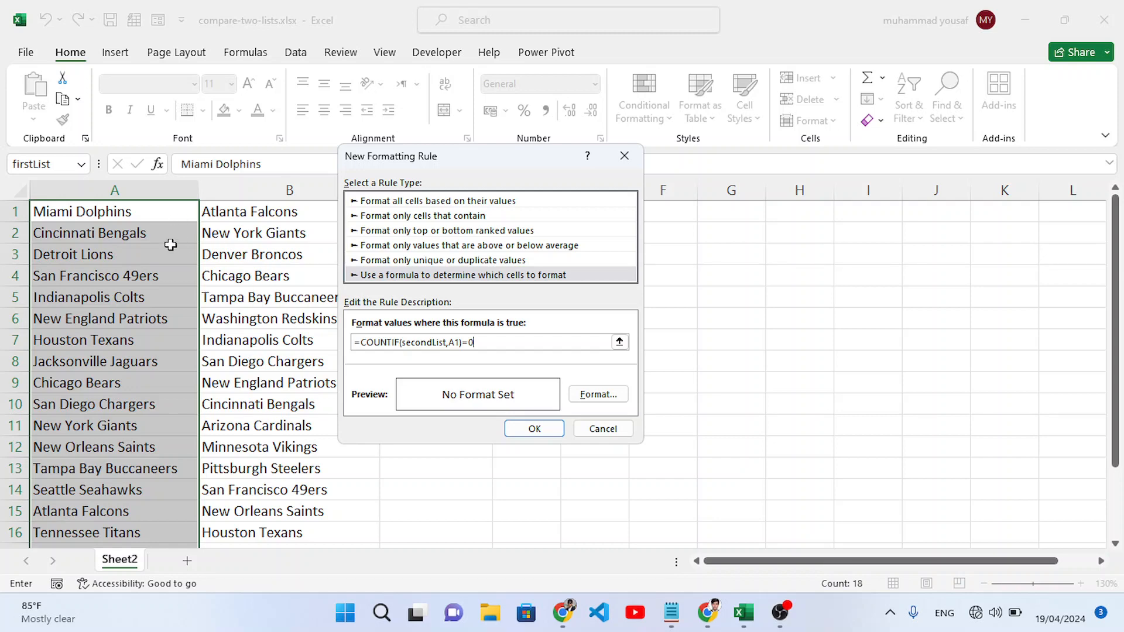
# Give the first list's formatting rule a light gold fill and apply it
pyautogui.click(600, 397)
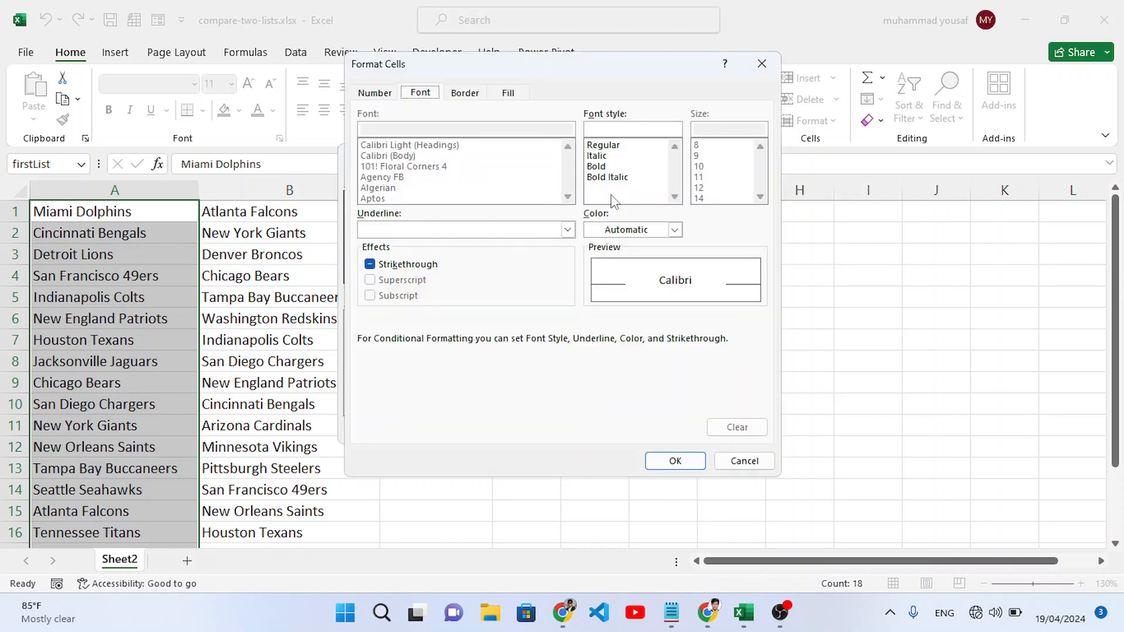
pyautogui.click(504, 97)
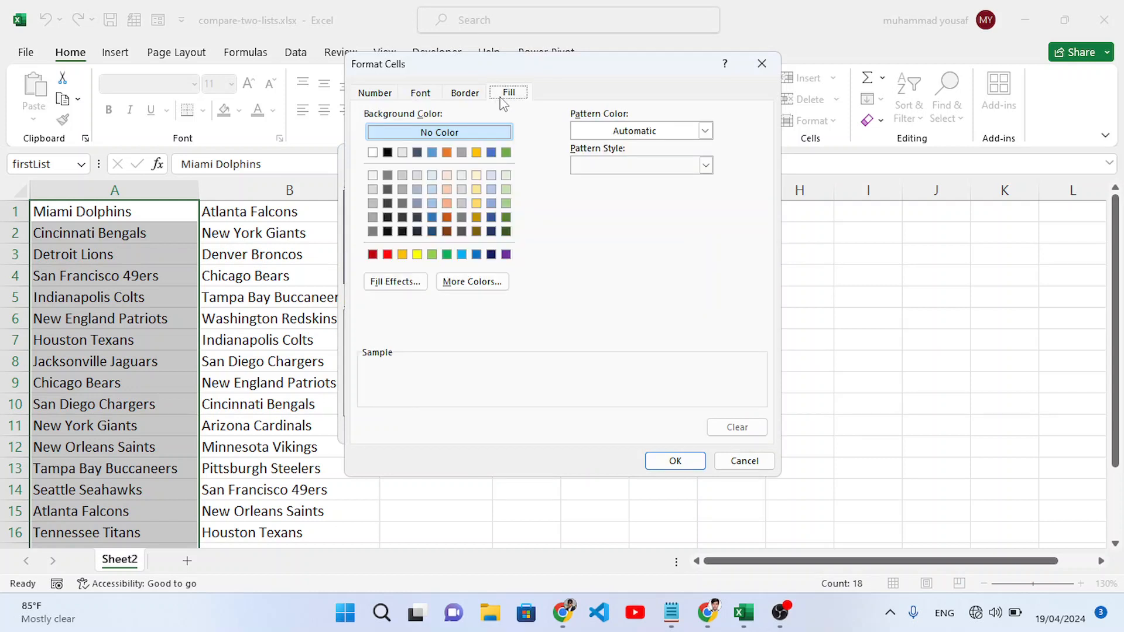
pyautogui.click(477, 189)
pyautogui.click(656, 465)
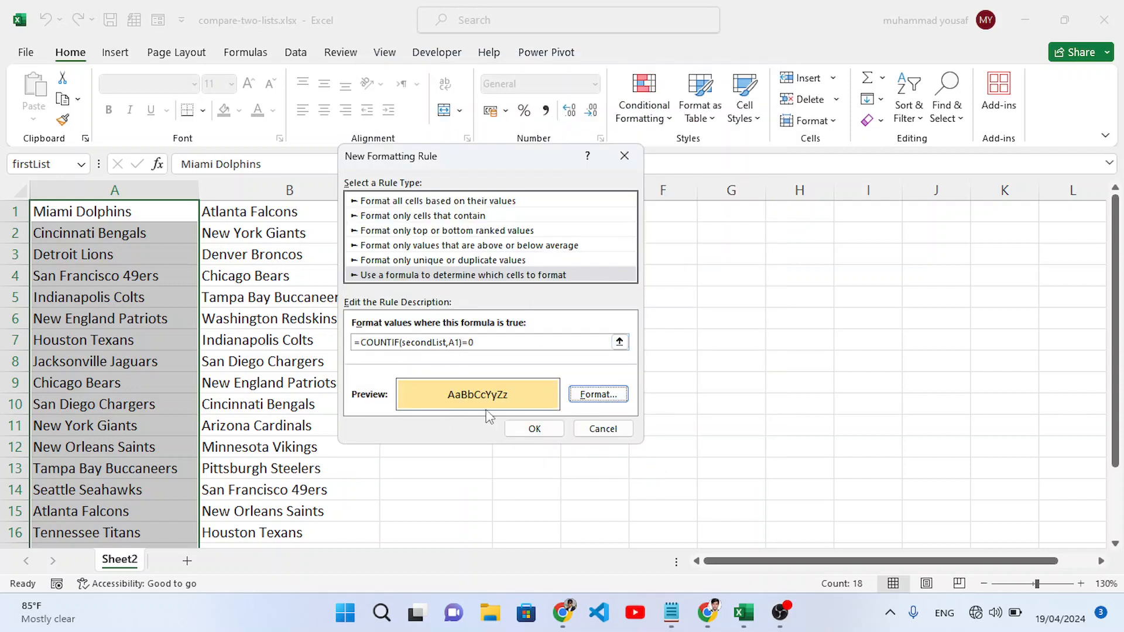
pyautogui.click(533, 429)
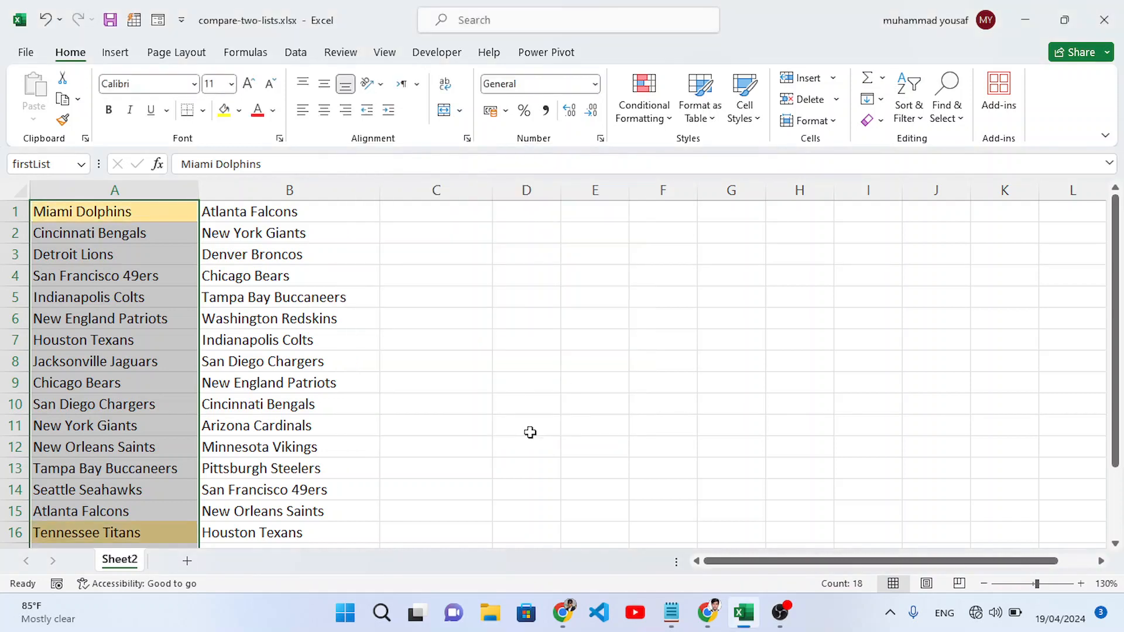
# Examine which teams in column A are highlighted as missing from the second list
pyautogui.click(188, 321)
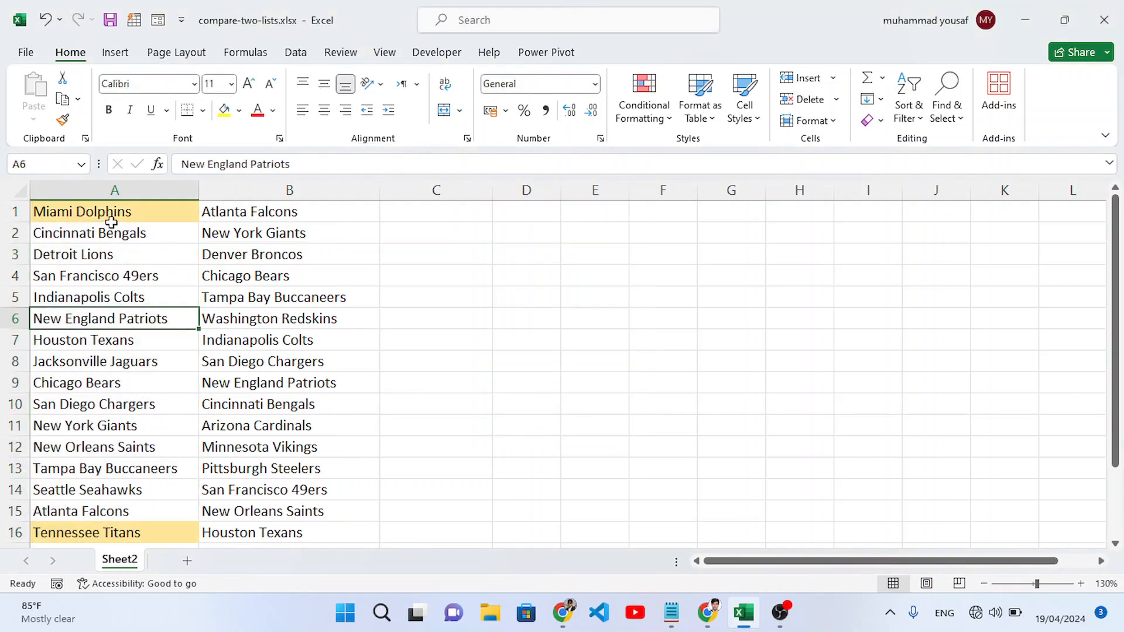
pyautogui.scroll(-1, 175, 361)
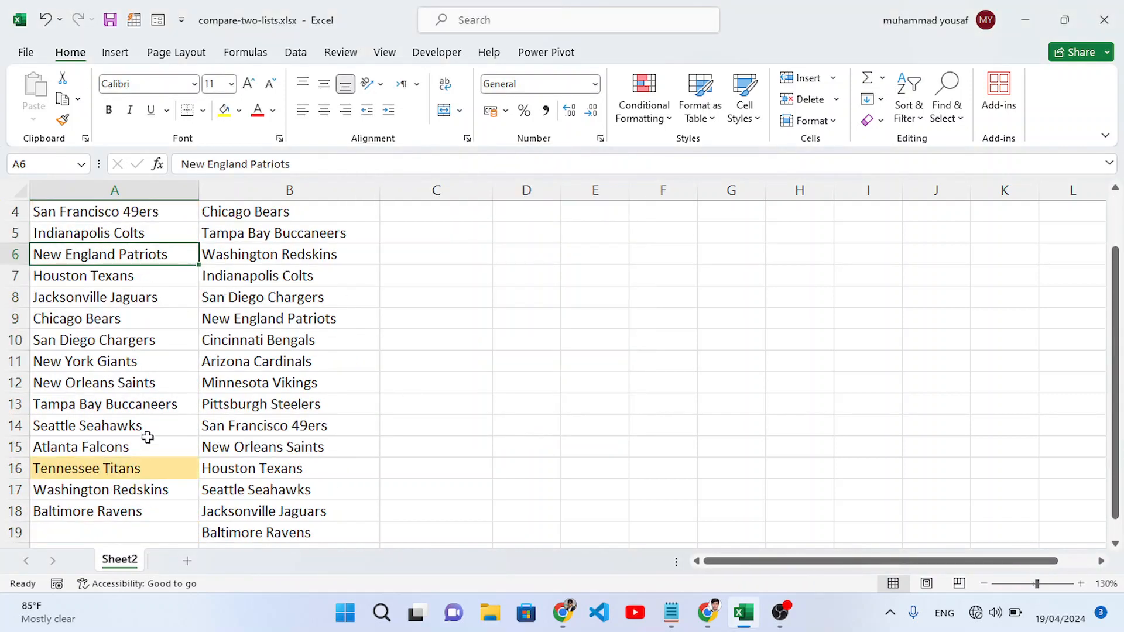
pyautogui.scroll(1, 275, 376)
pyautogui.scroll(-4, 269, 345)
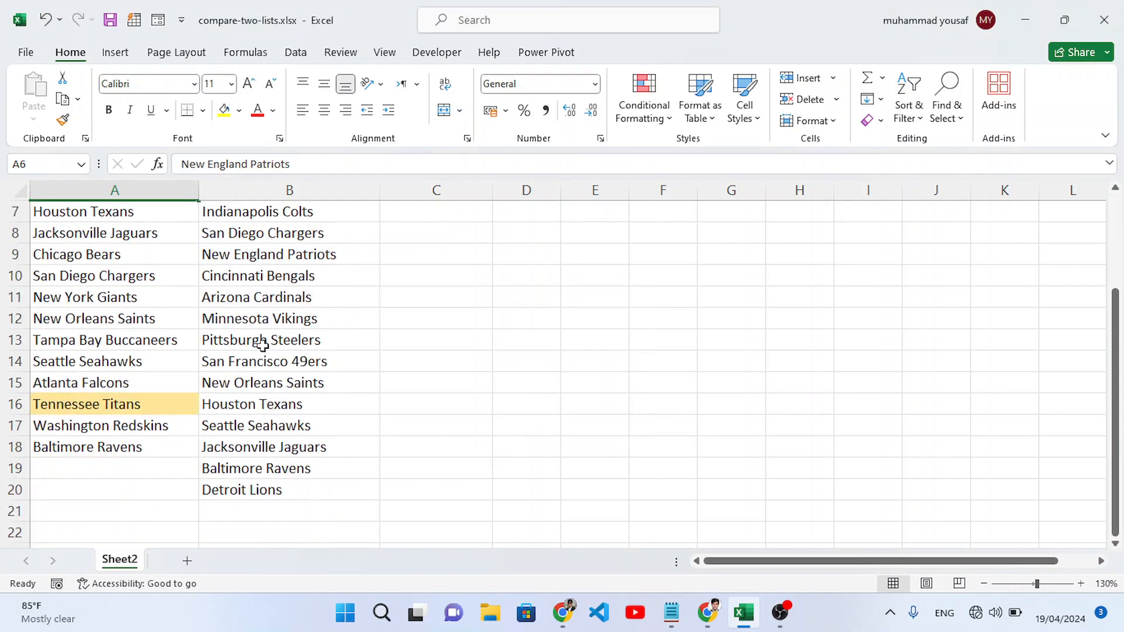
pyautogui.scroll(4, 274, 358)
pyautogui.click(120, 214)
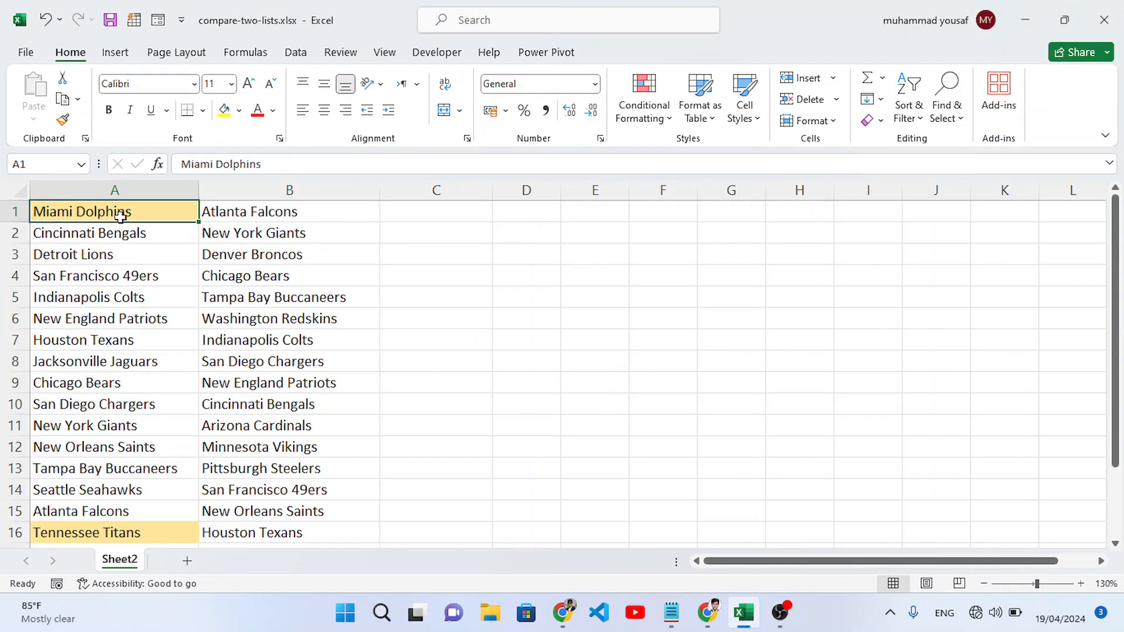
pyautogui.scroll(-2, 149, 359)
pyautogui.click(129, 405)
pyautogui.scroll(2, 184, 369)
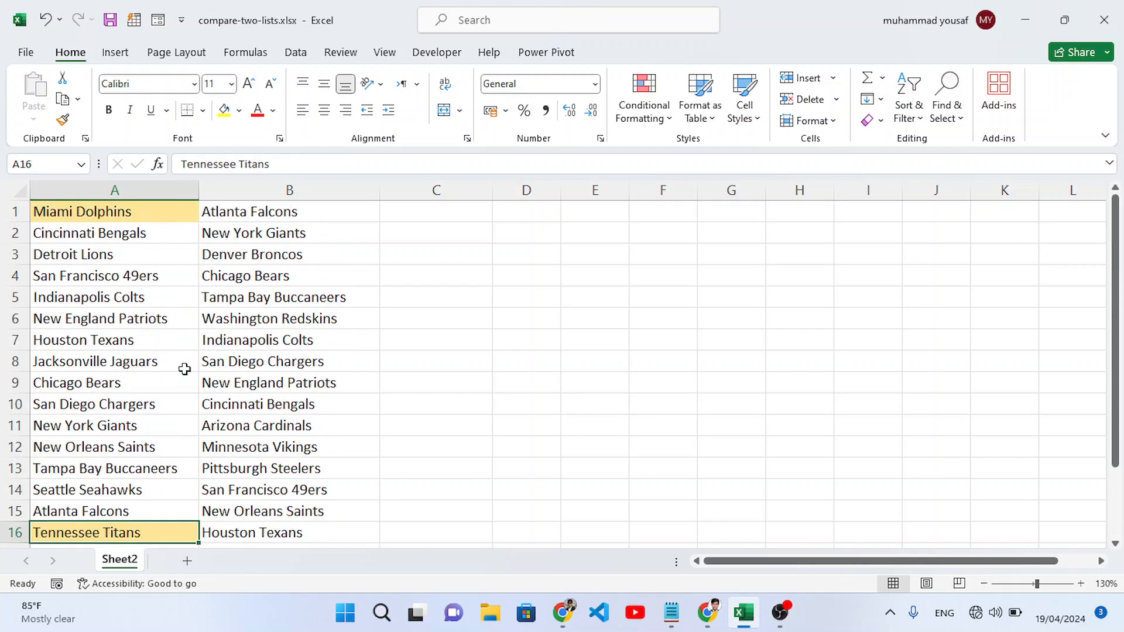
# Start a formula-based conditional formatting rule for B1:B20 with the formula =COUNTIF(firstList,B1)=0
pyautogui.click(282, 215)
pyautogui.moveTo(282, 215); pyautogui.dragTo(296, 530)
pyautogui.scroll(-1, 304, 469)
pyautogui.scroll(3, 297, 446)
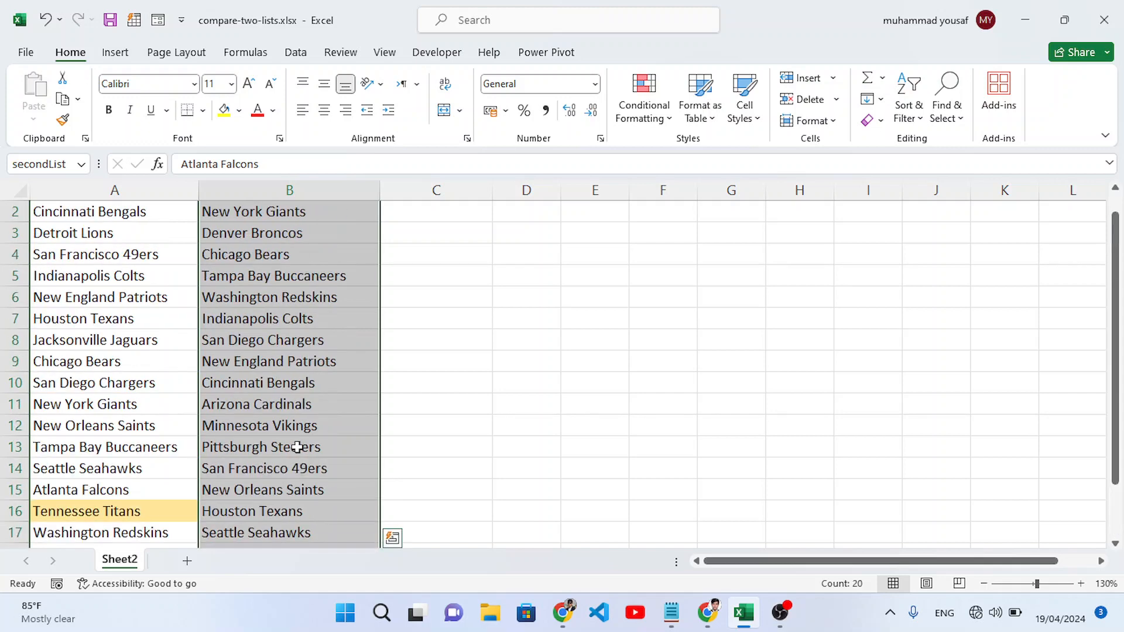
pyautogui.click(650, 122)
pyautogui.click(667, 321)
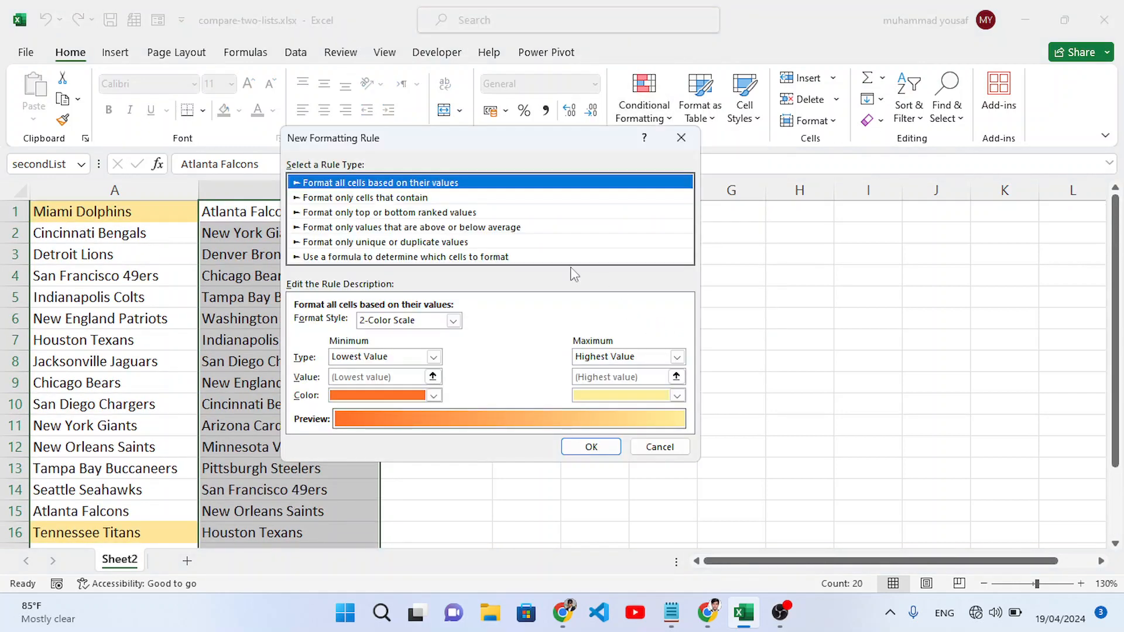
pyautogui.click(382, 257)
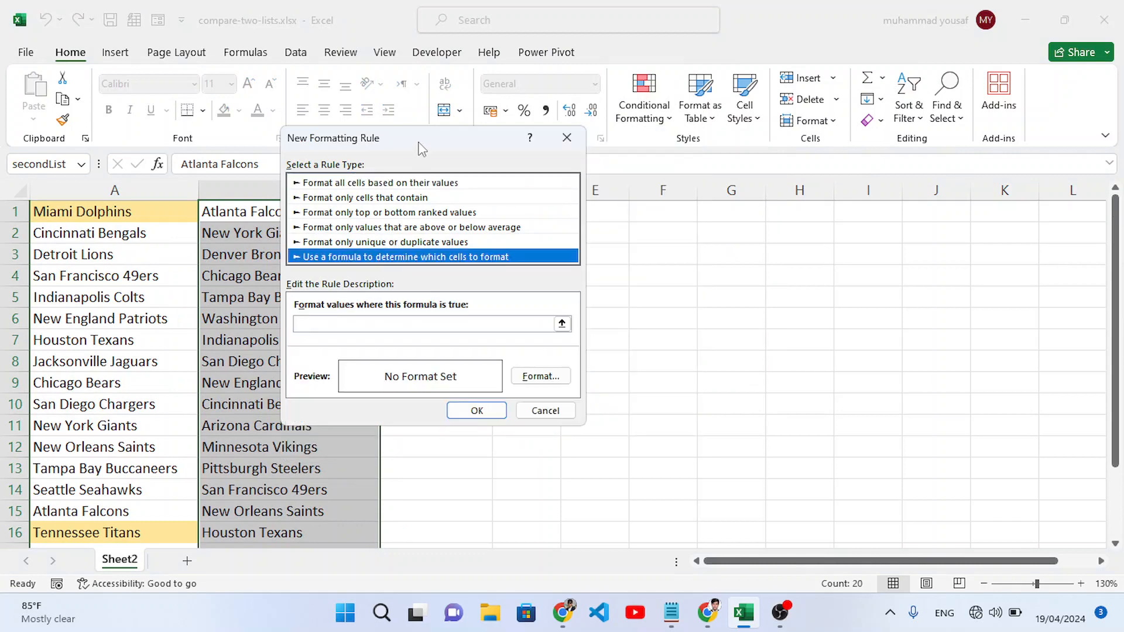
pyautogui.moveTo(418, 144); pyautogui.dragTo(568, 158)
pyautogui.click(556, 337)
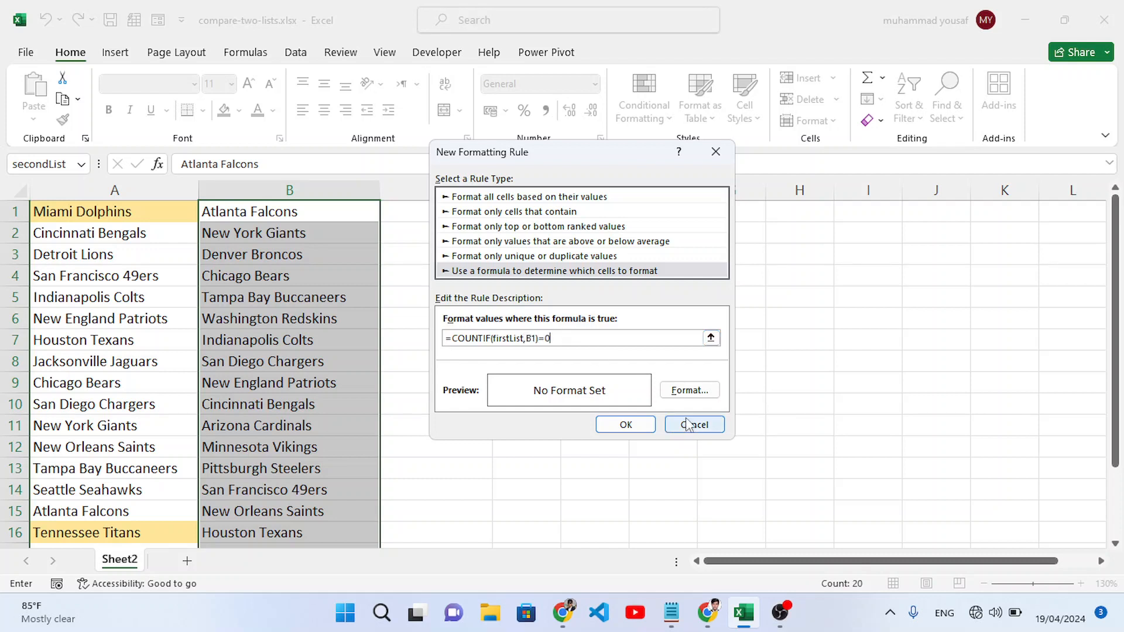
# Give the second list's formatting rule a light blue fill and apply it
pyautogui.click(680, 389)
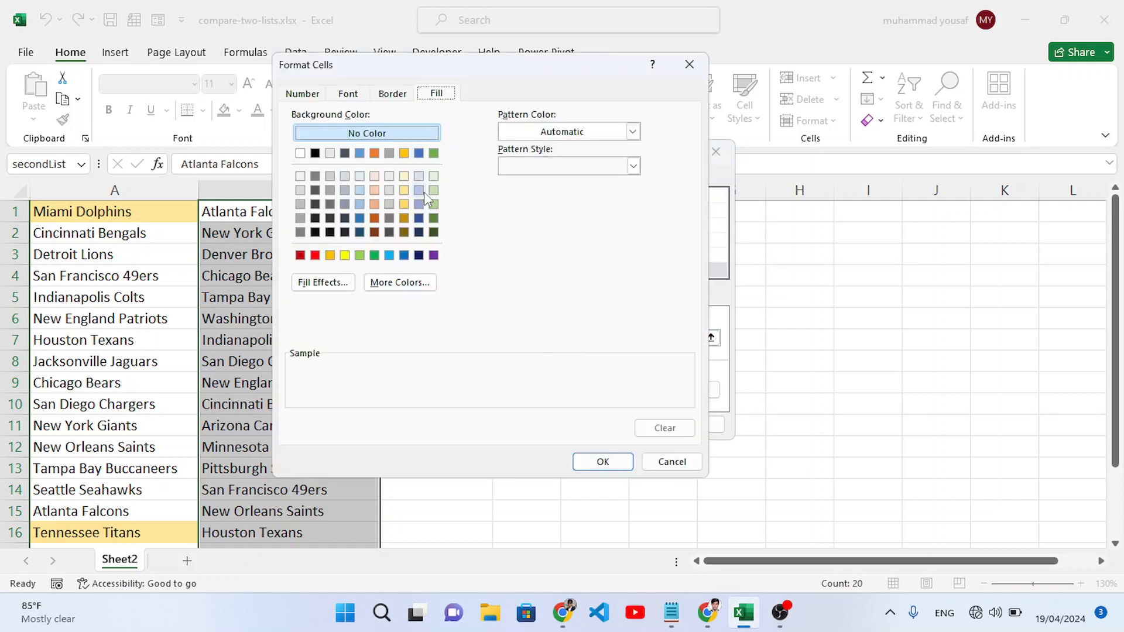
pyautogui.click(433, 203)
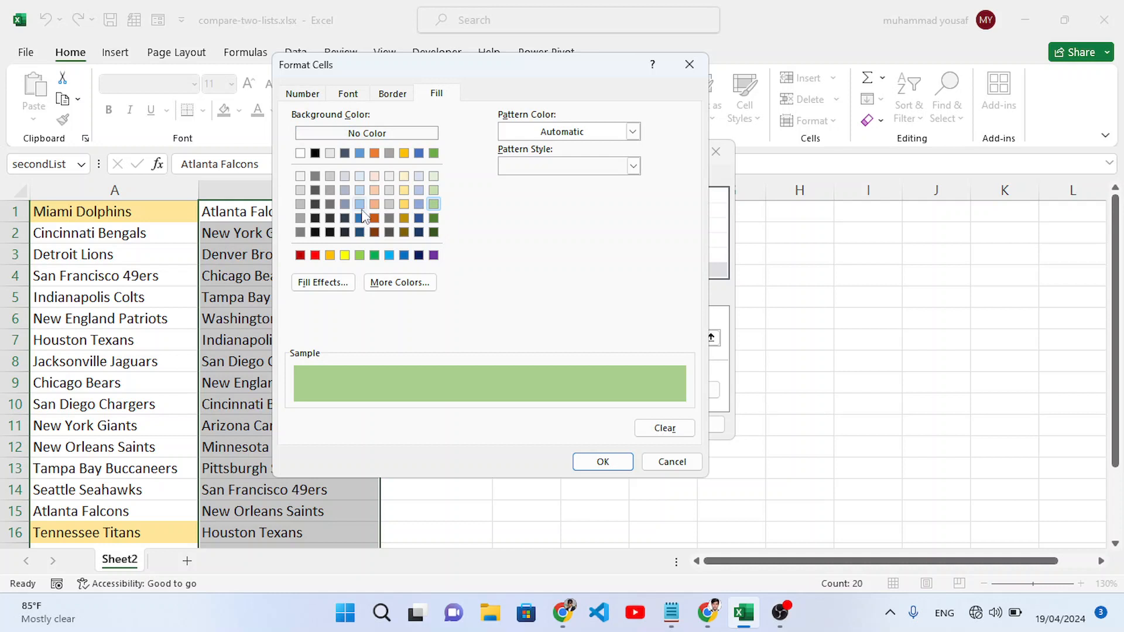
pyautogui.click(592, 461)
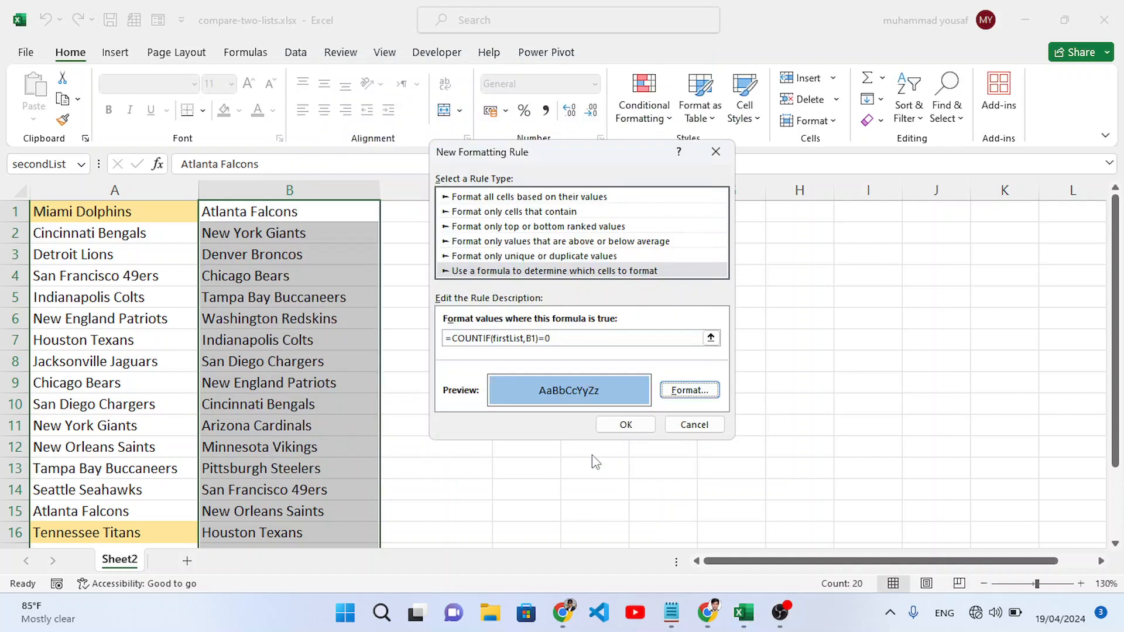
pyautogui.click(613, 432)
# Examine which teams in column B are highlighted as missing from the first list
pyautogui.click(298, 338)
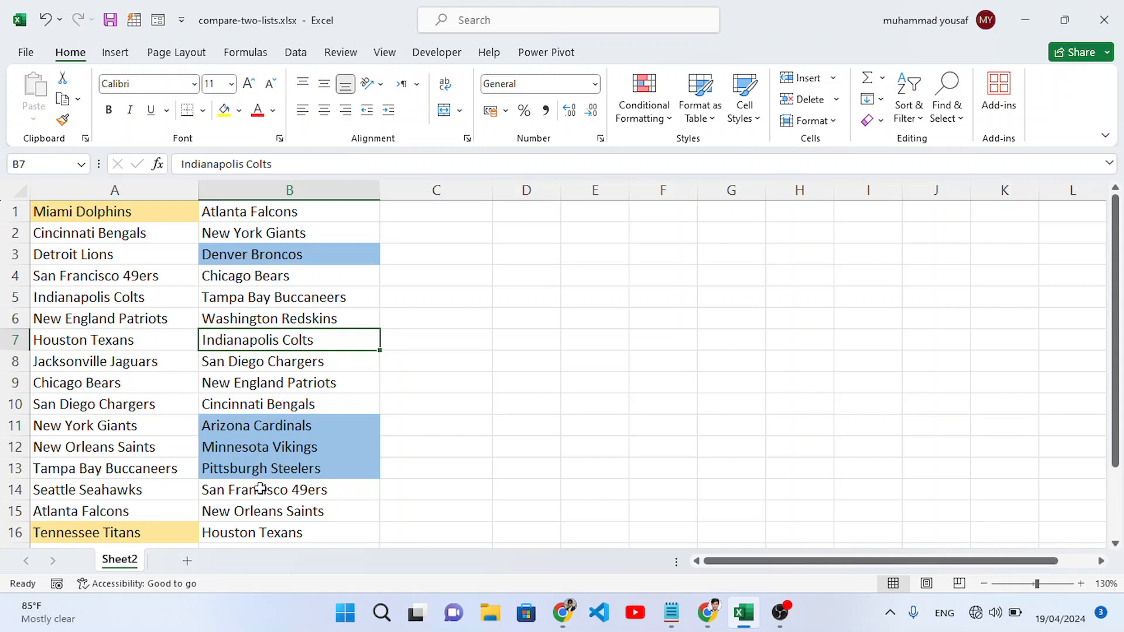
pyautogui.scroll(-2, 275, 438)
pyautogui.scroll(2, 275, 438)
pyautogui.click(259, 263)
pyautogui.click(261, 428)
pyautogui.click(261, 448)
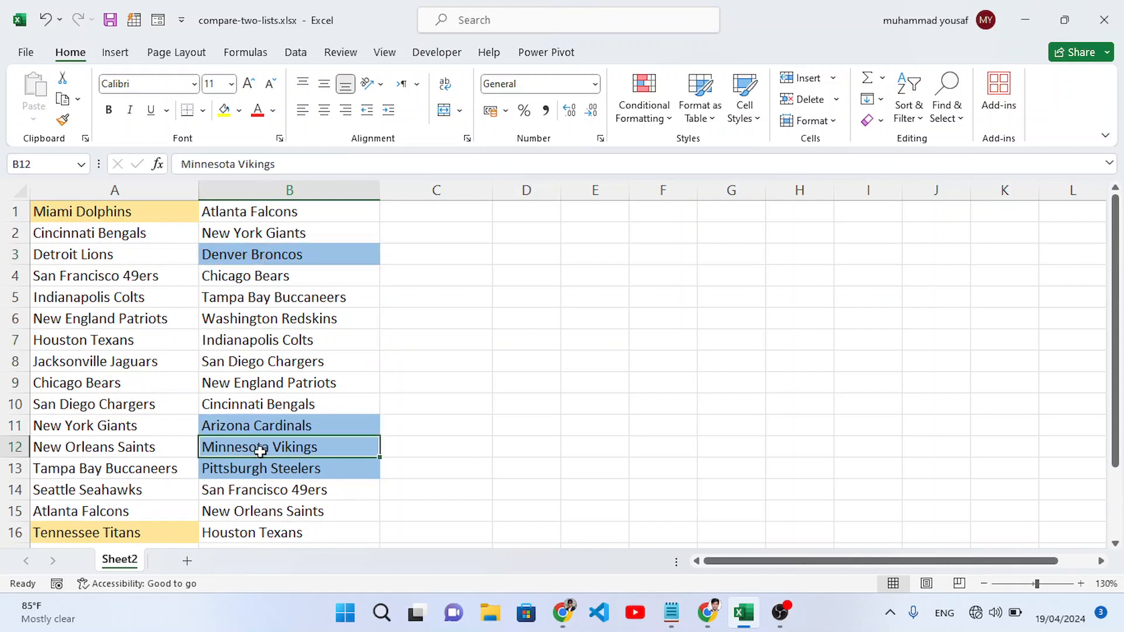
# Widen column A to about 31 and widen column B to a similar width
pyautogui.click(265, 468)
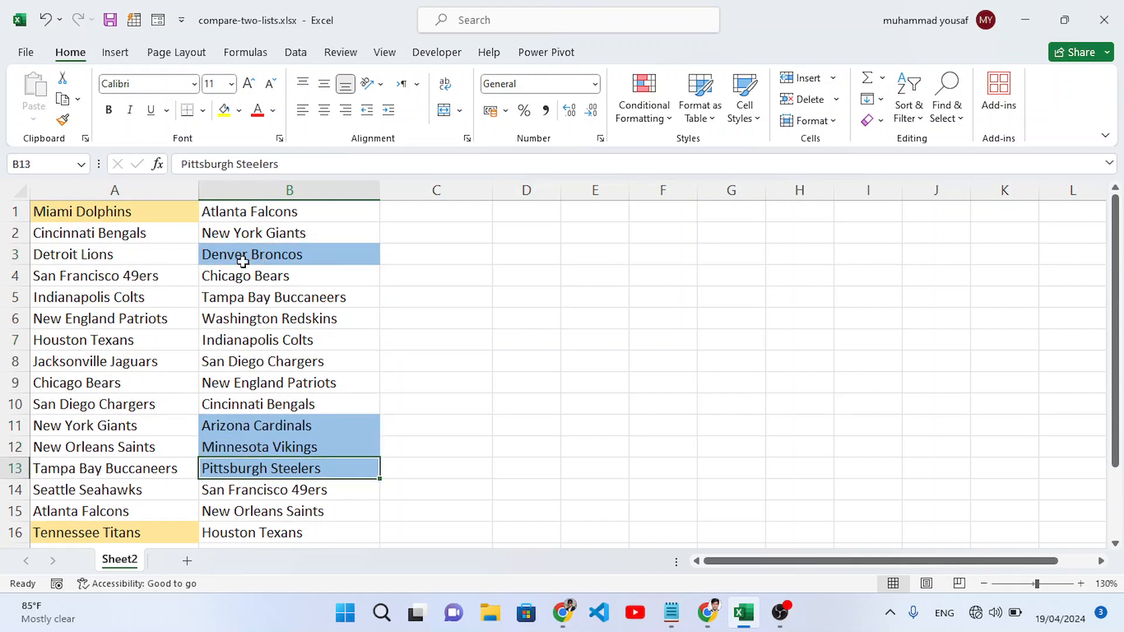
pyautogui.moveTo(198, 192); pyautogui.dragTo(268, 191)
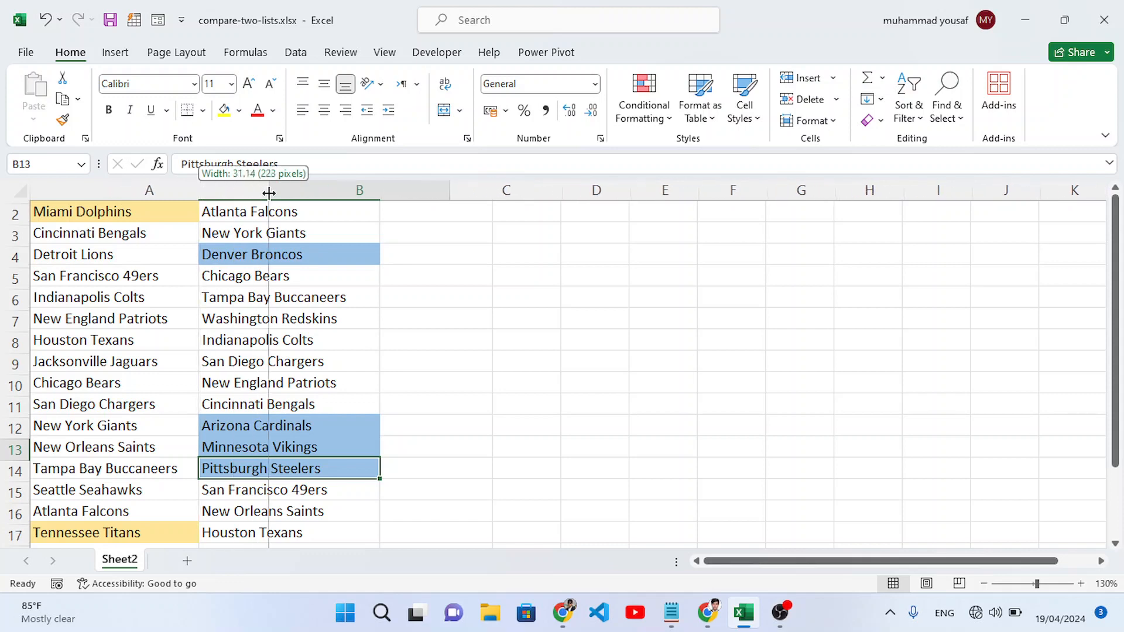
pyautogui.moveTo(450, 189); pyautogui.dragTo(527, 190)
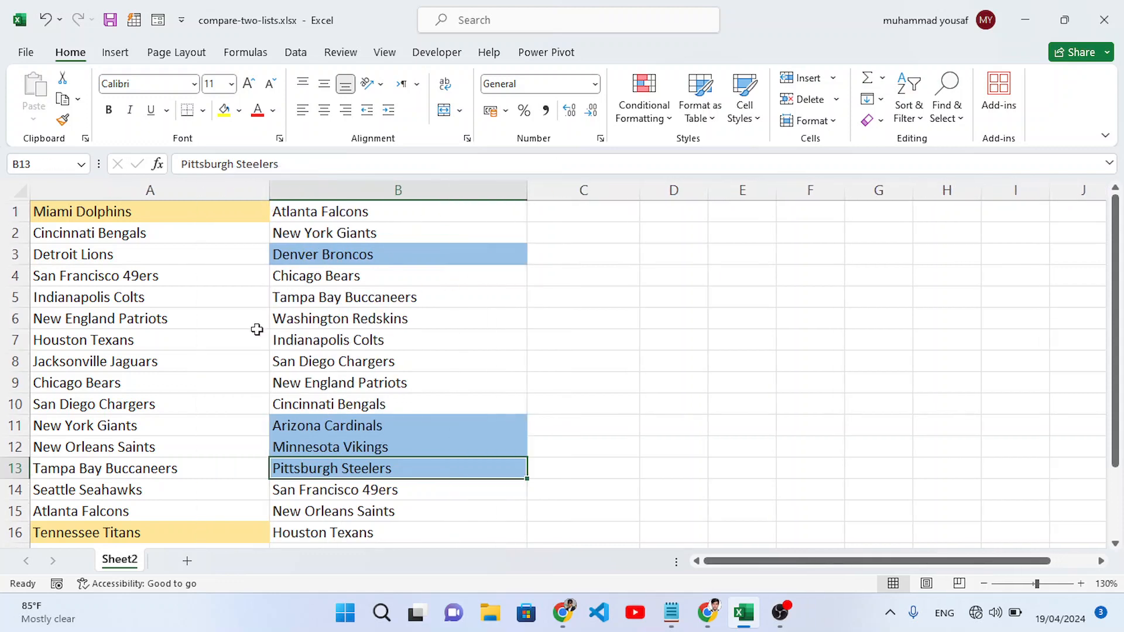
# Review both team lists in columns A and B, comparing the highlighted entries with the unhighlighted ones
pyautogui.scroll(-1, 278, 338)
pyautogui.scroll(1, 278, 339)
pyautogui.moveTo(339, 213); pyautogui.dragTo(363, 340)
pyautogui.click(155, 341)
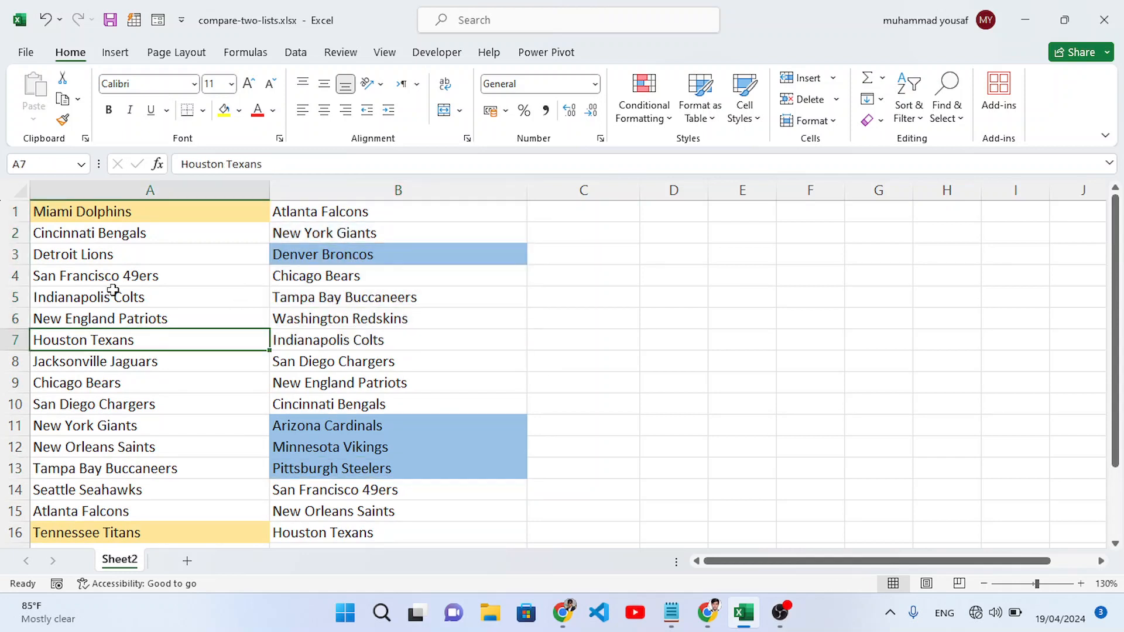
pyautogui.moveTo(97, 216); pyautogui.dragTo(157, 478)
pyautogui.scroll(2, 369, 411)
pyautogui.click(329, 315)
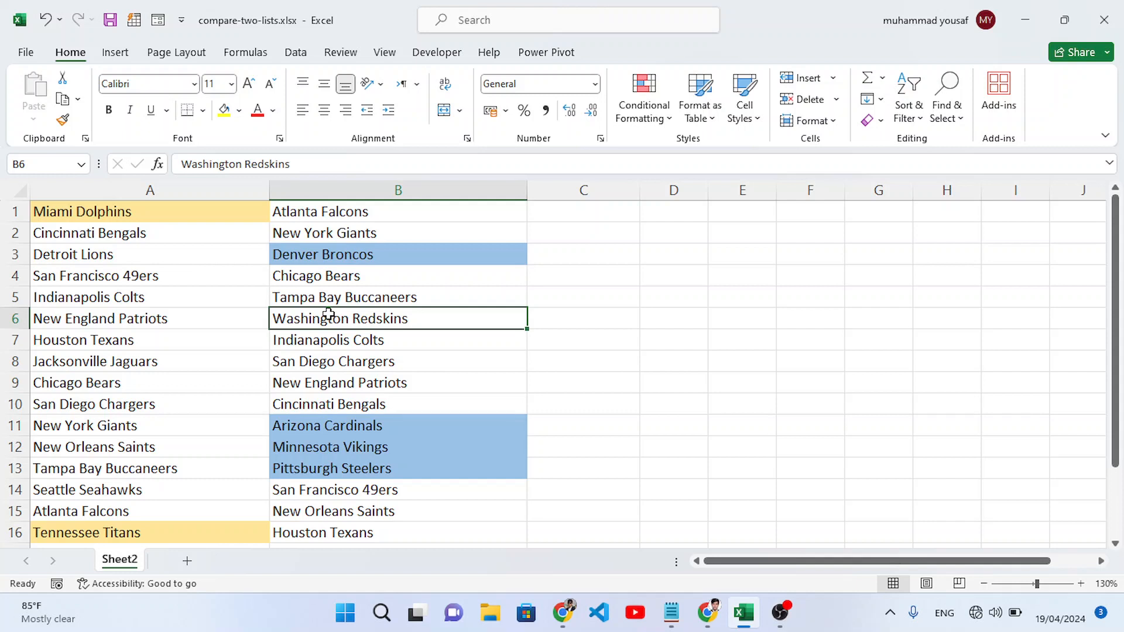
pyautogui.click(822, 610)
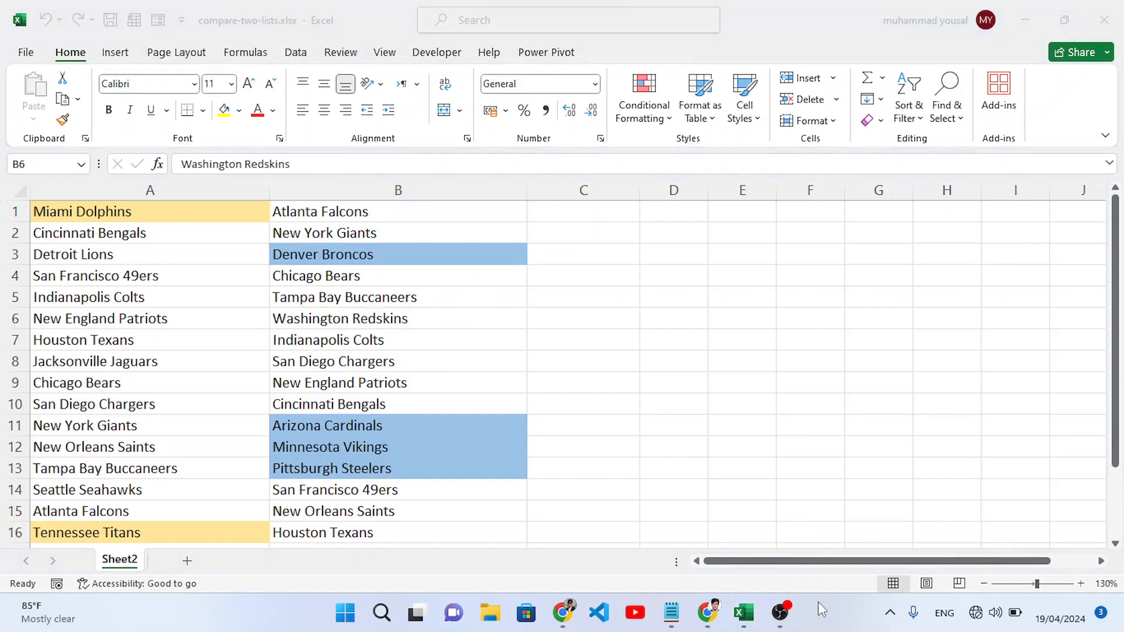